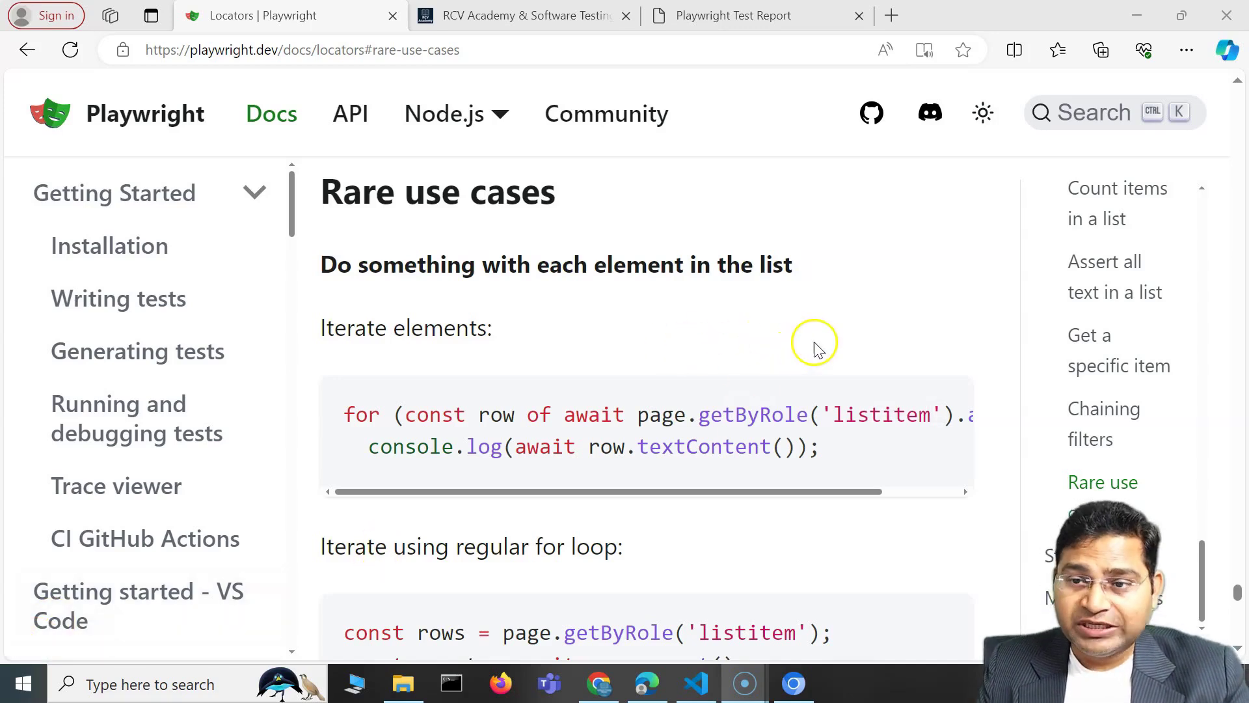
scroll(991, 377, "down", 3)
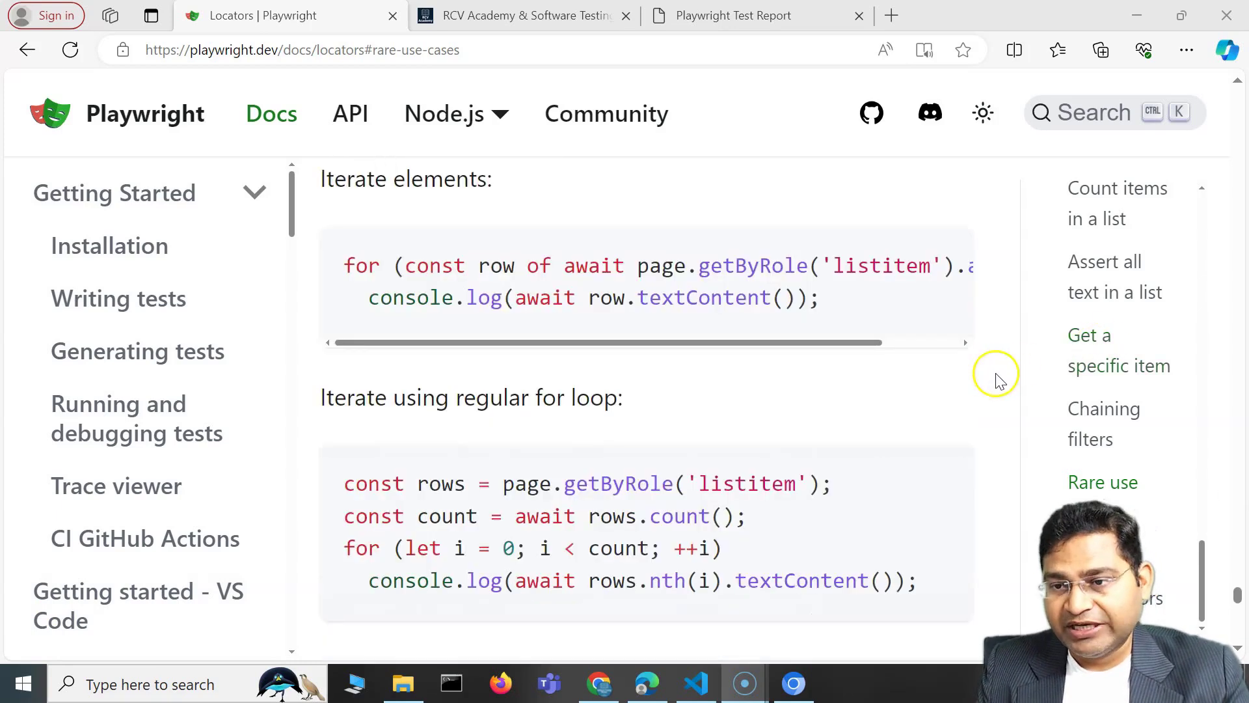
scroll(986, 390, "up", 6)
Jump to Strictness from the right-hand table of contents, then restore and re-maximize Edge.
left_click(1141, 517)
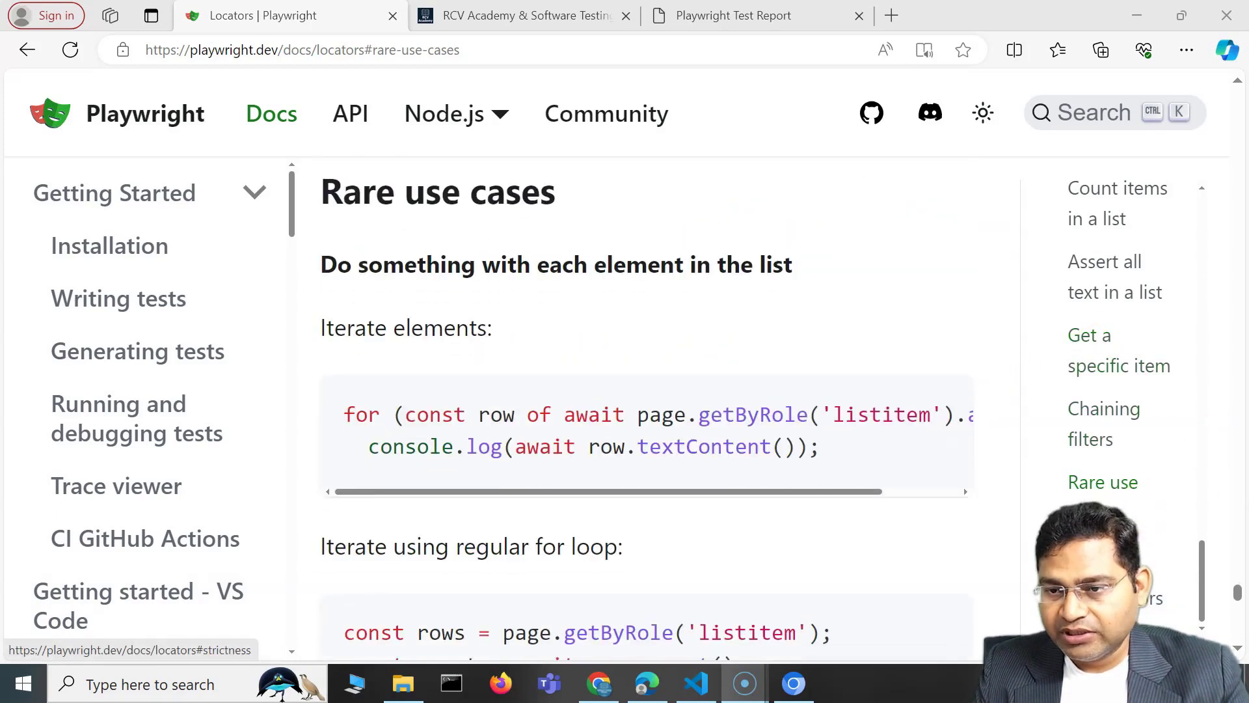
left_click(1023, 558)
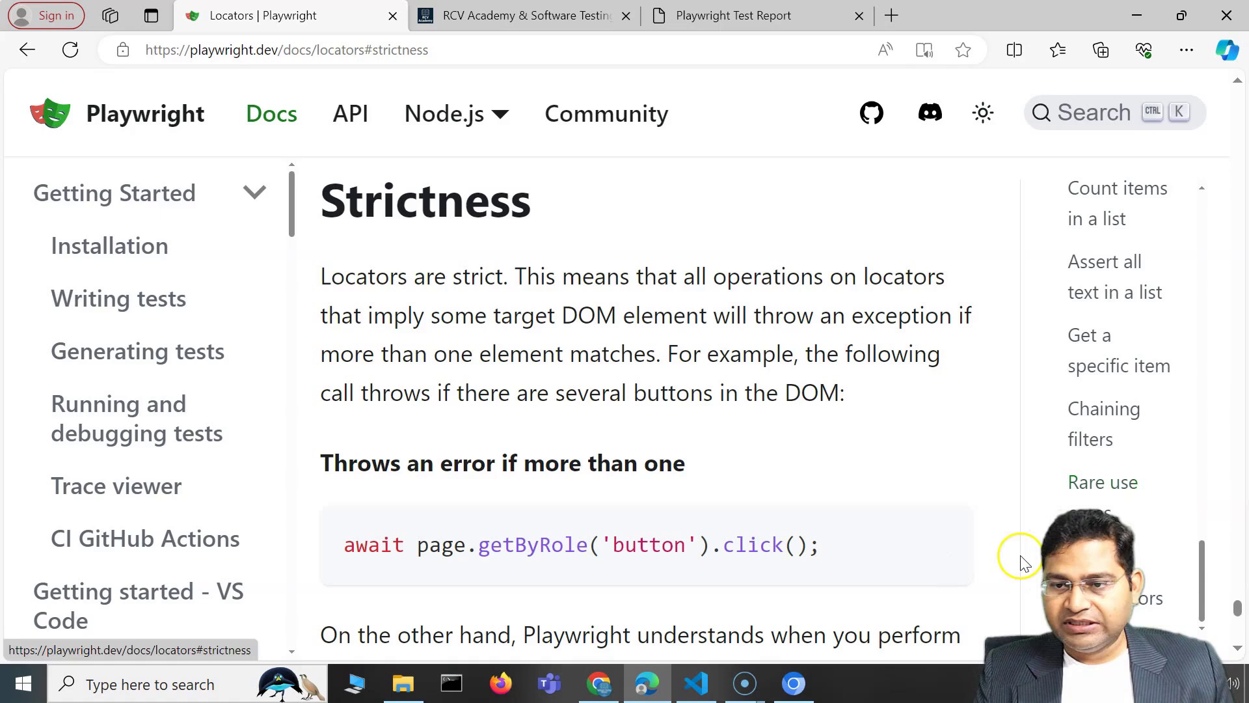
left_click(1181, 15)
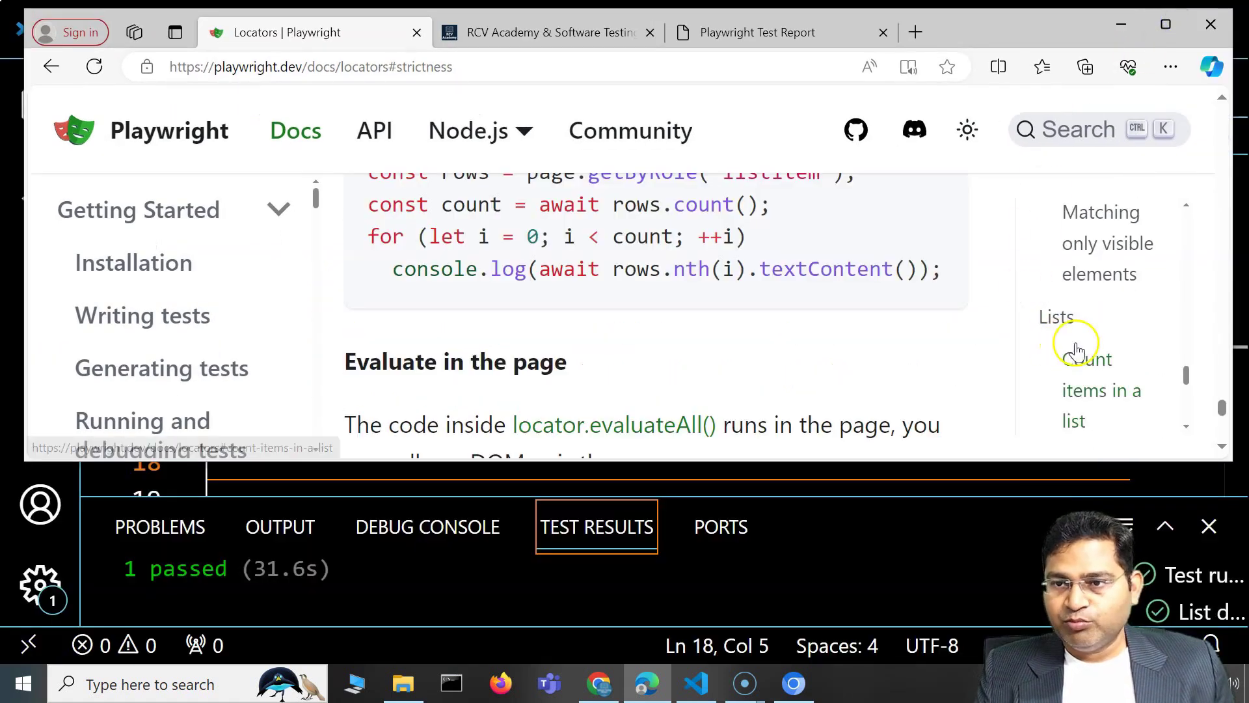
scroll(1075, 352, "down", 2)
scroll(1077, 337, "down", 2)
scroll(1080, 346, "down", 1)
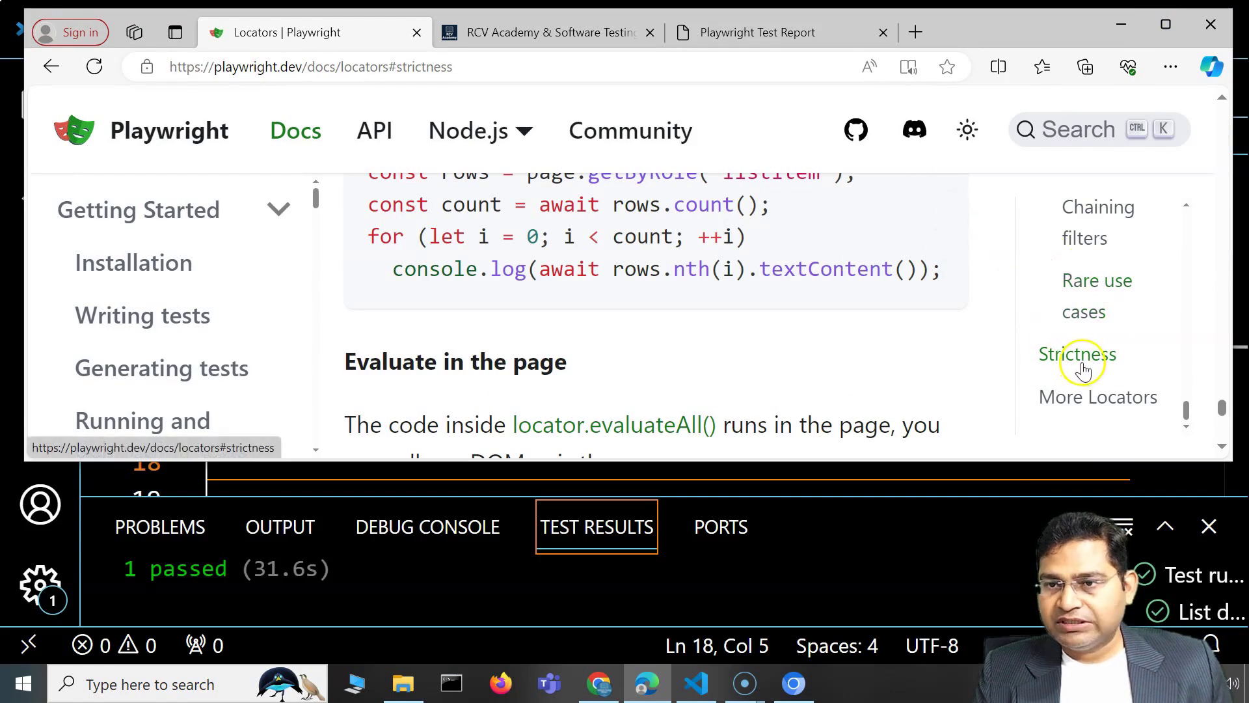
left_click(1186, 38)
scroll(684, 380, "down", 5)
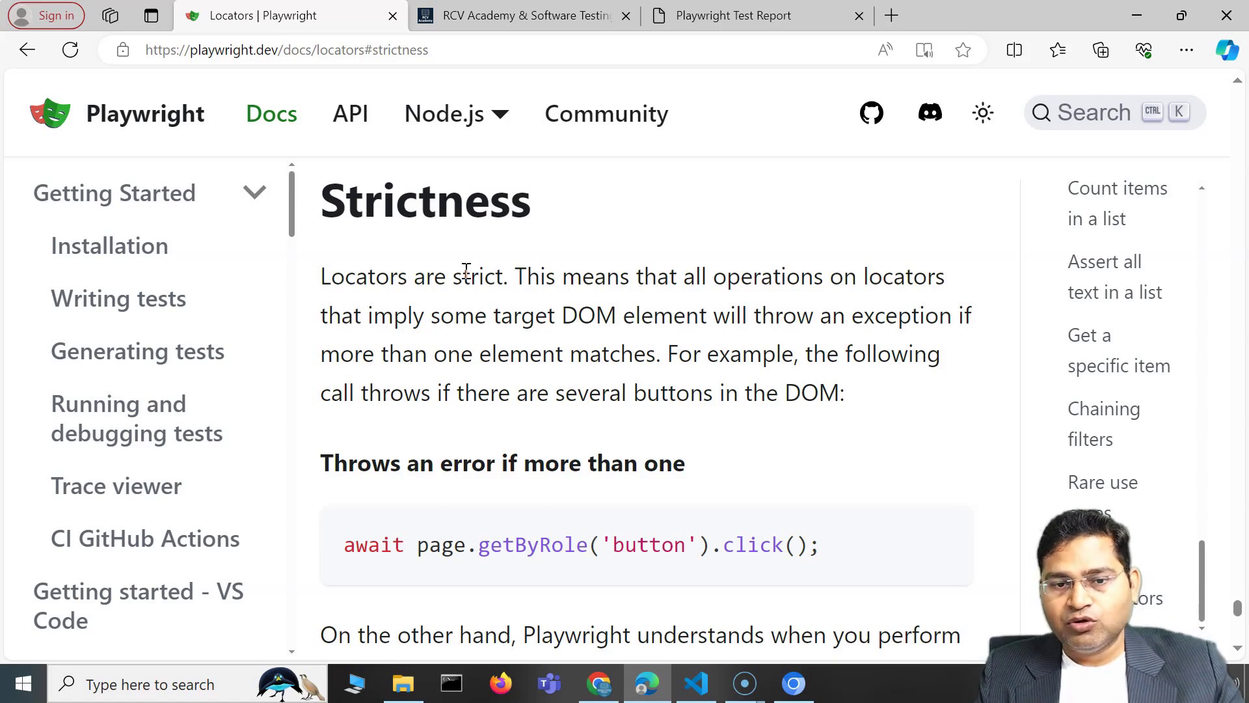
scroll(468, 421, "down", 2)
left_click_drag(346, 367, 814, 370)
left_click(733, 368)
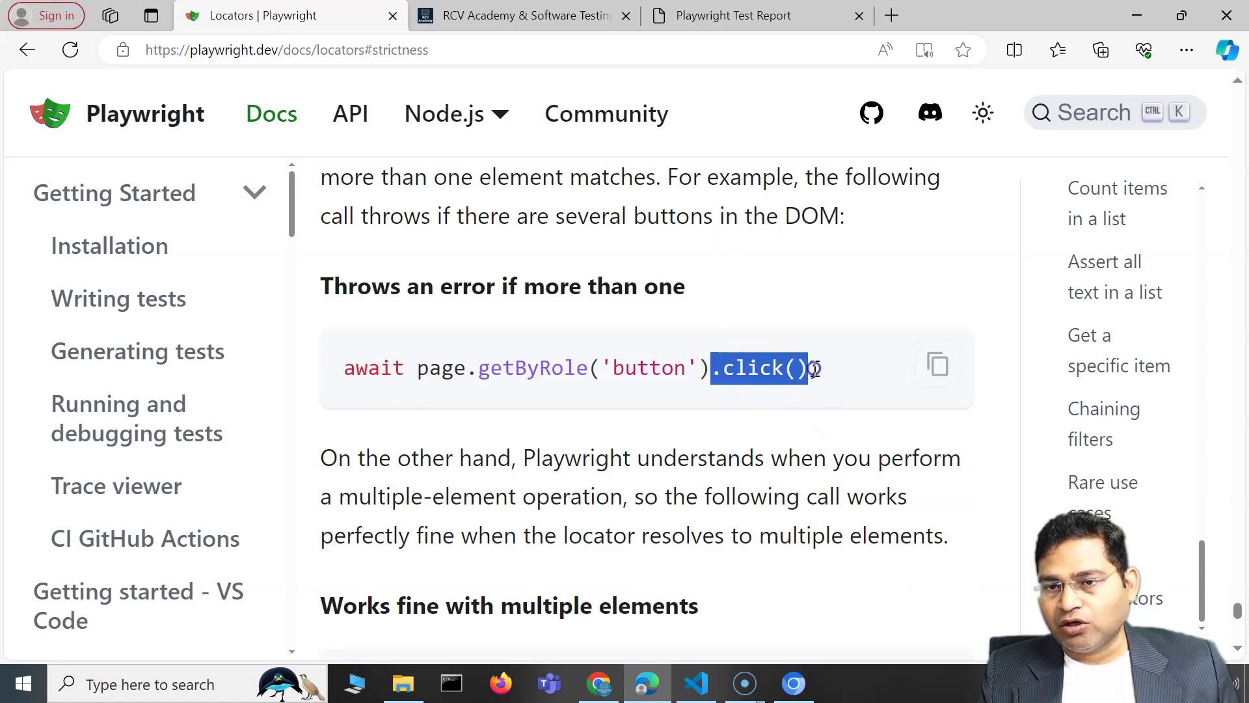
left_click(717, 424)
left_click_drag(613, 367, 686, 367)
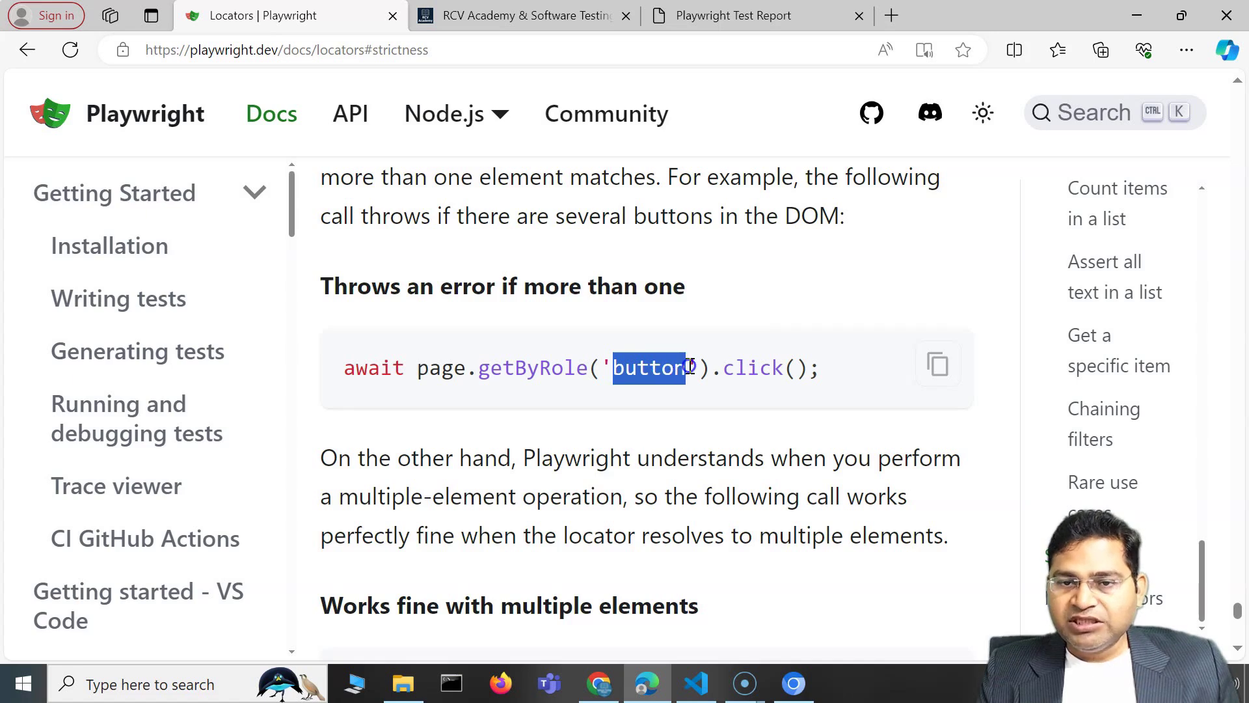
left_click(689, 414)
left_click_drag(715, 369, 820, 383)
left_click(655, 465)
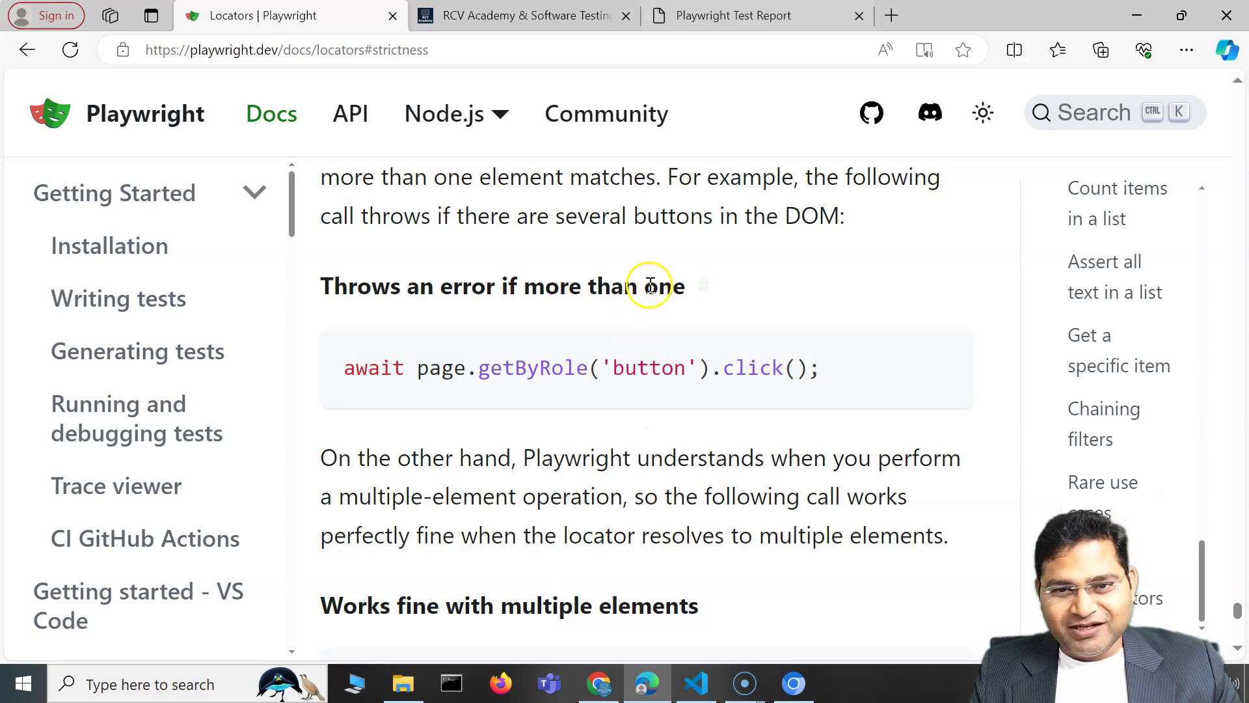
scroll(592, 530, "up", 1)
scroll(592, 530, "down", 1)
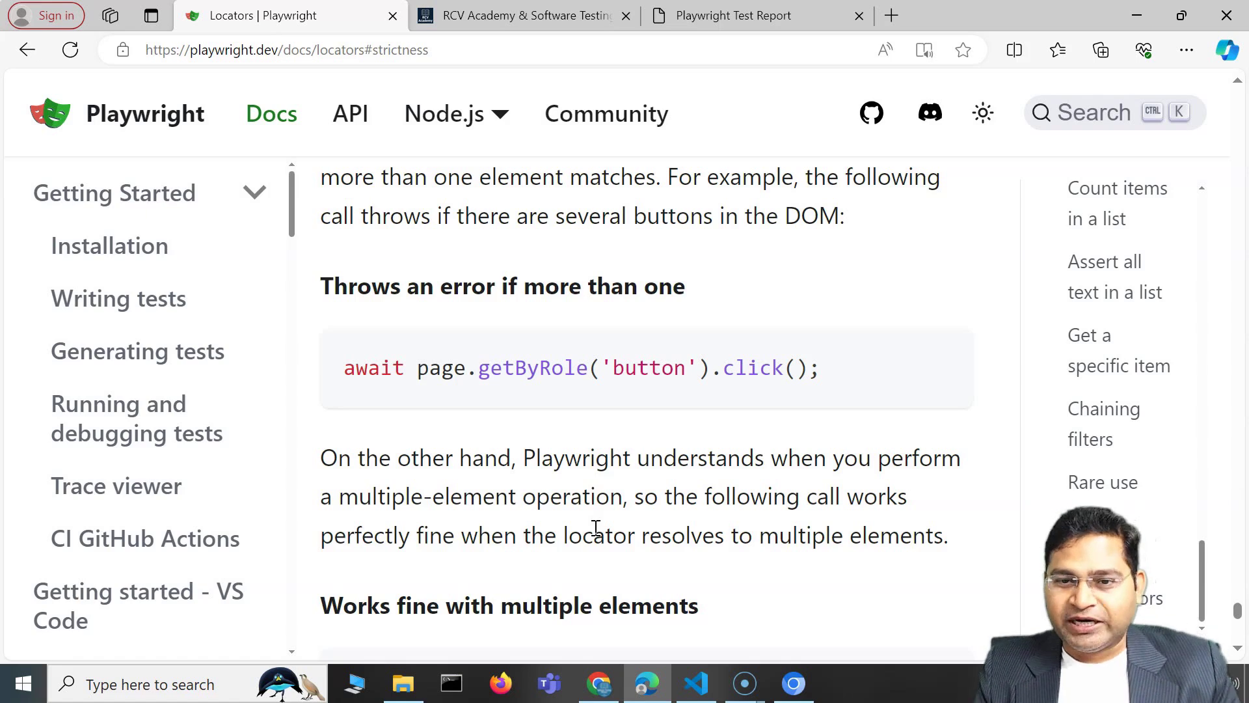
mouse_move(646, 369)
left_click_drag(723, 367, 822, 367)
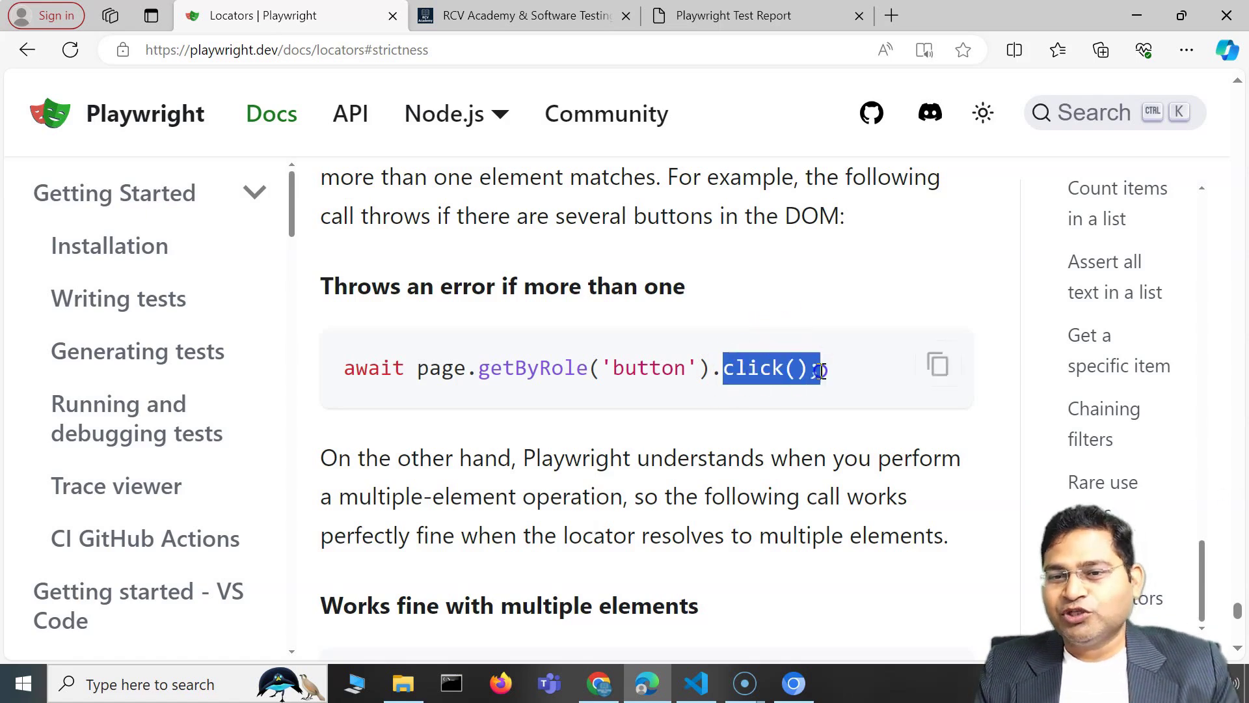
left_click_drag(576, 367, 703, 362)
left_click(737, 371)
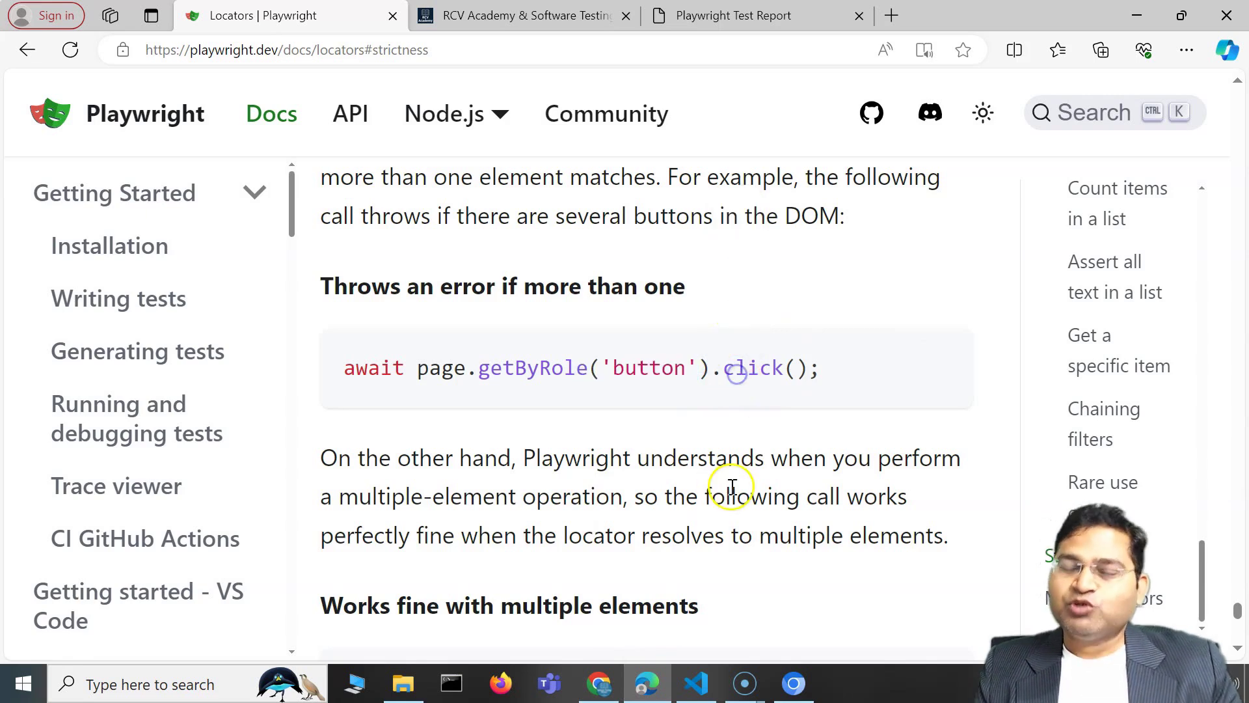
scroll(732, 488, "up", 2)
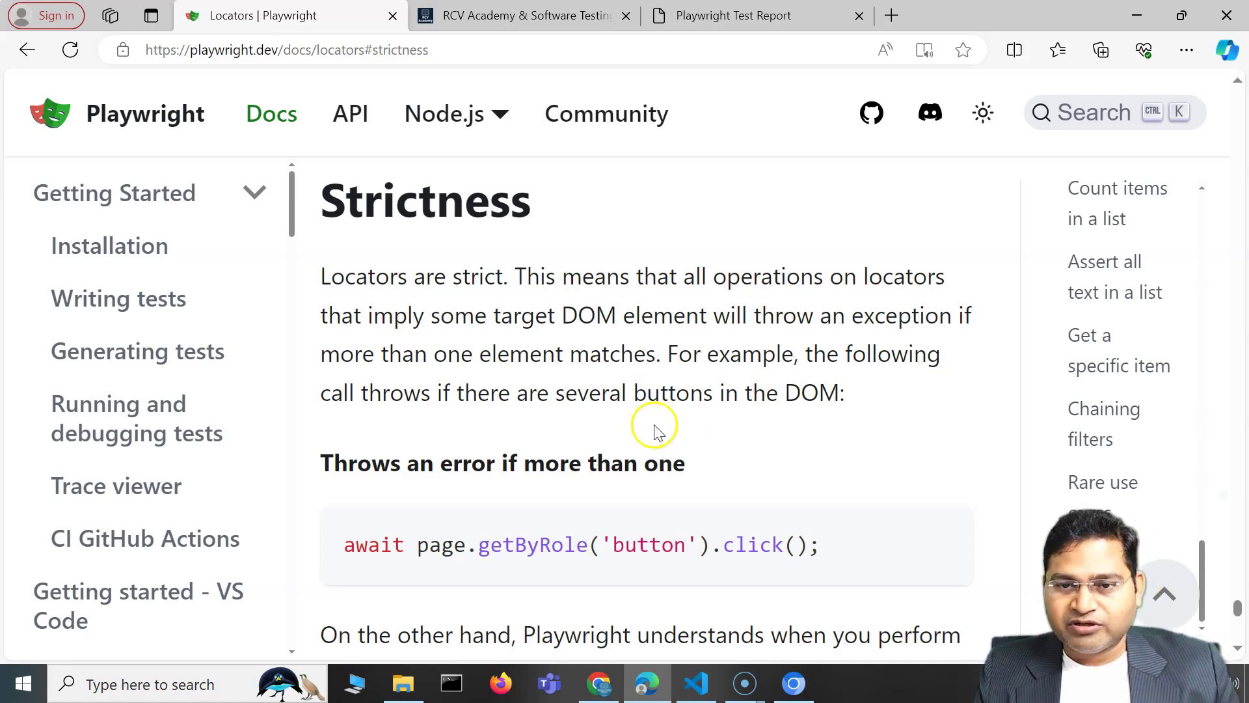
scroll(674, 464, "down", 1)
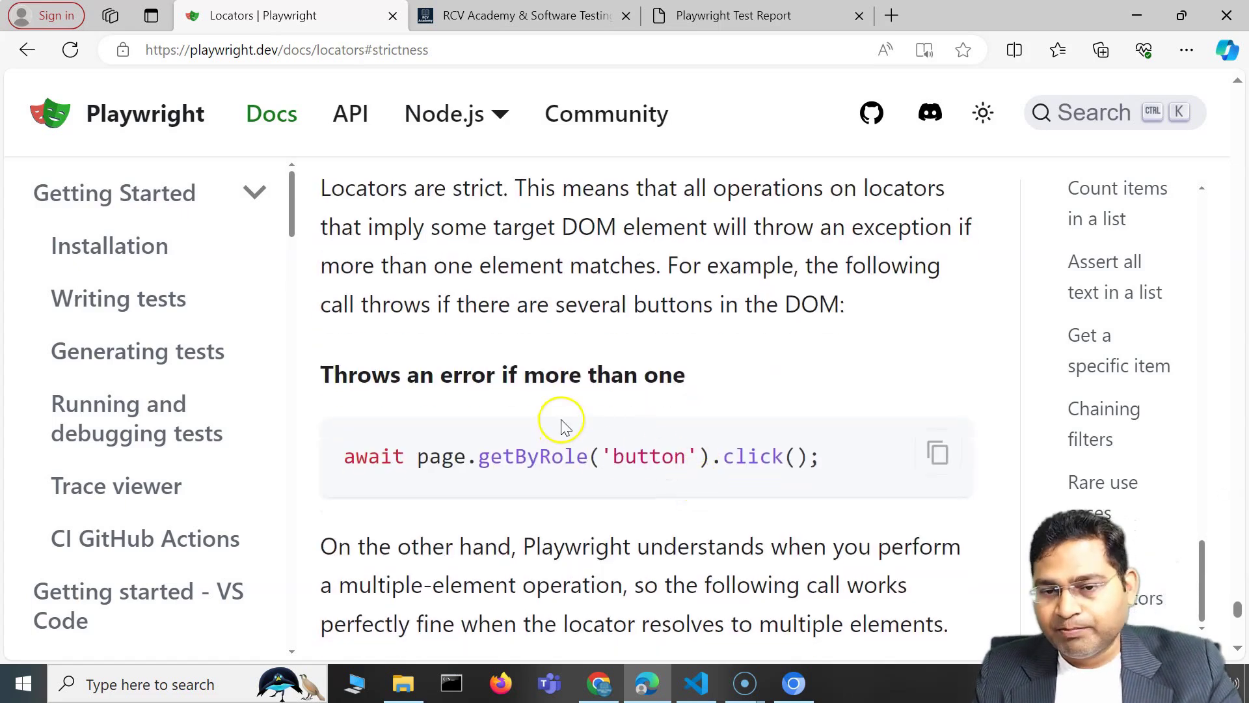
left_click_drag(826, 460, 344, 459)
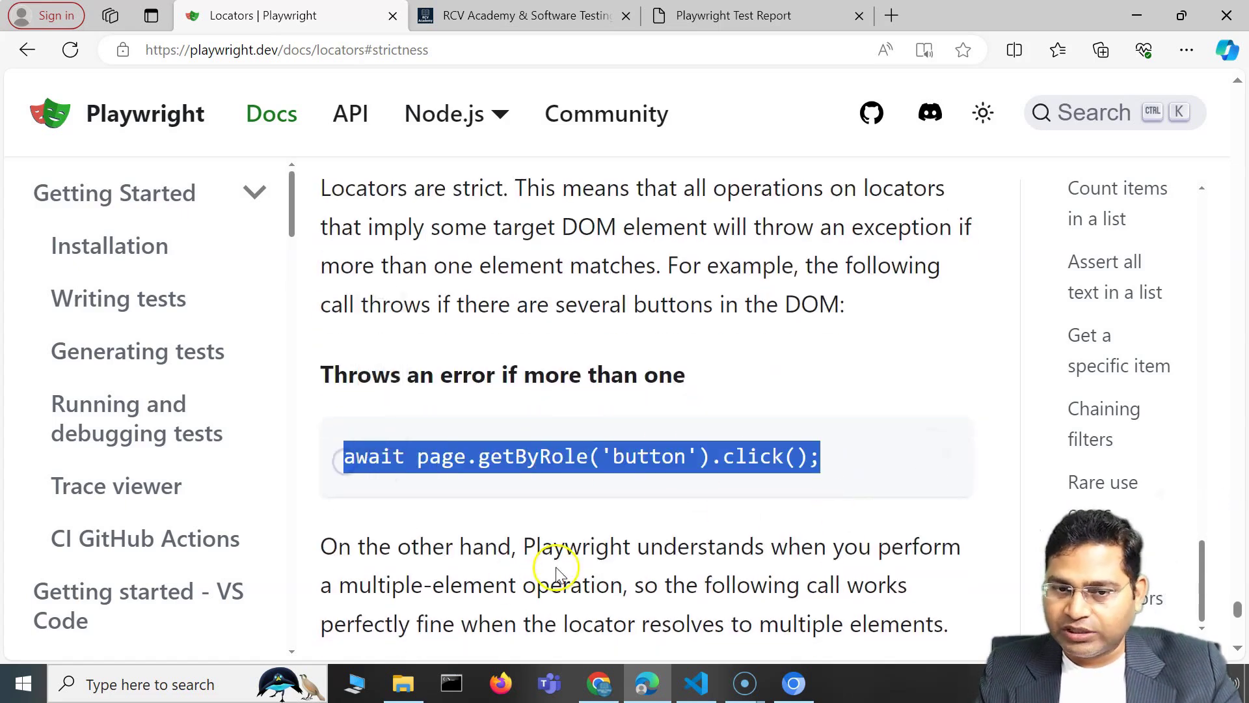
left_click(552, 573)
scroll(558, 576, "down", 1)
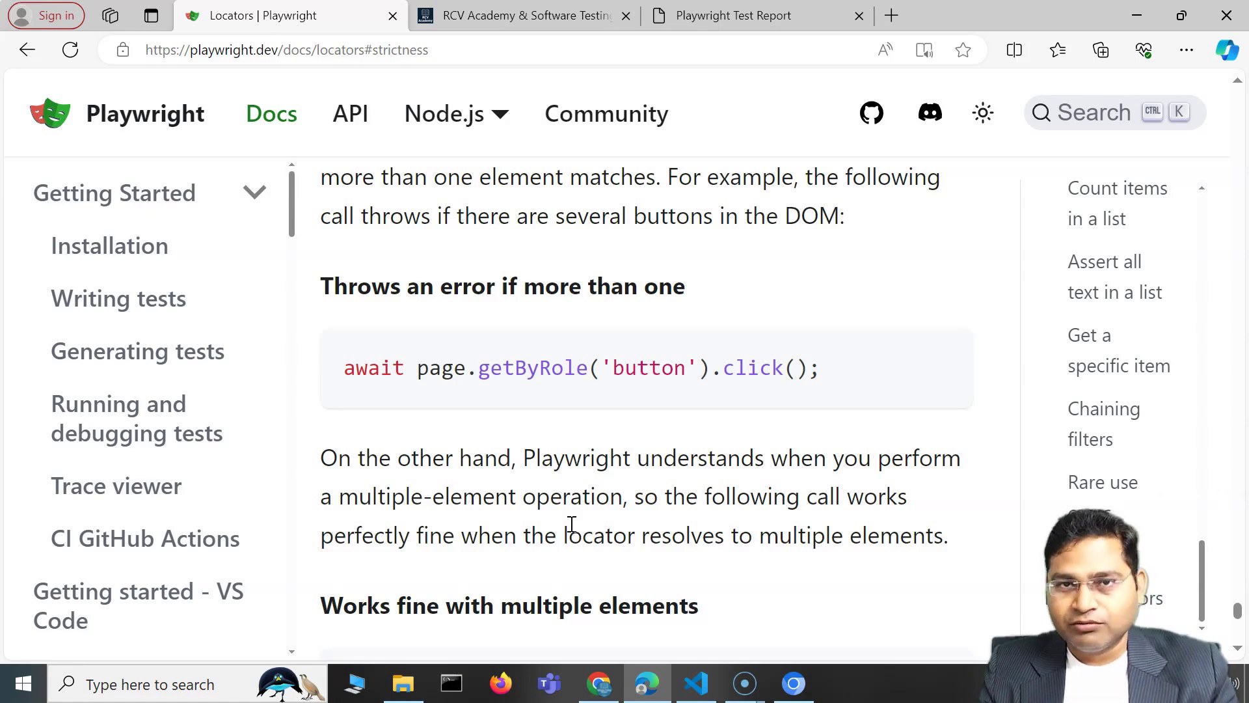
scroll(572, 526, "down", 1)
left_click_drag(625, 370, 825, 463)
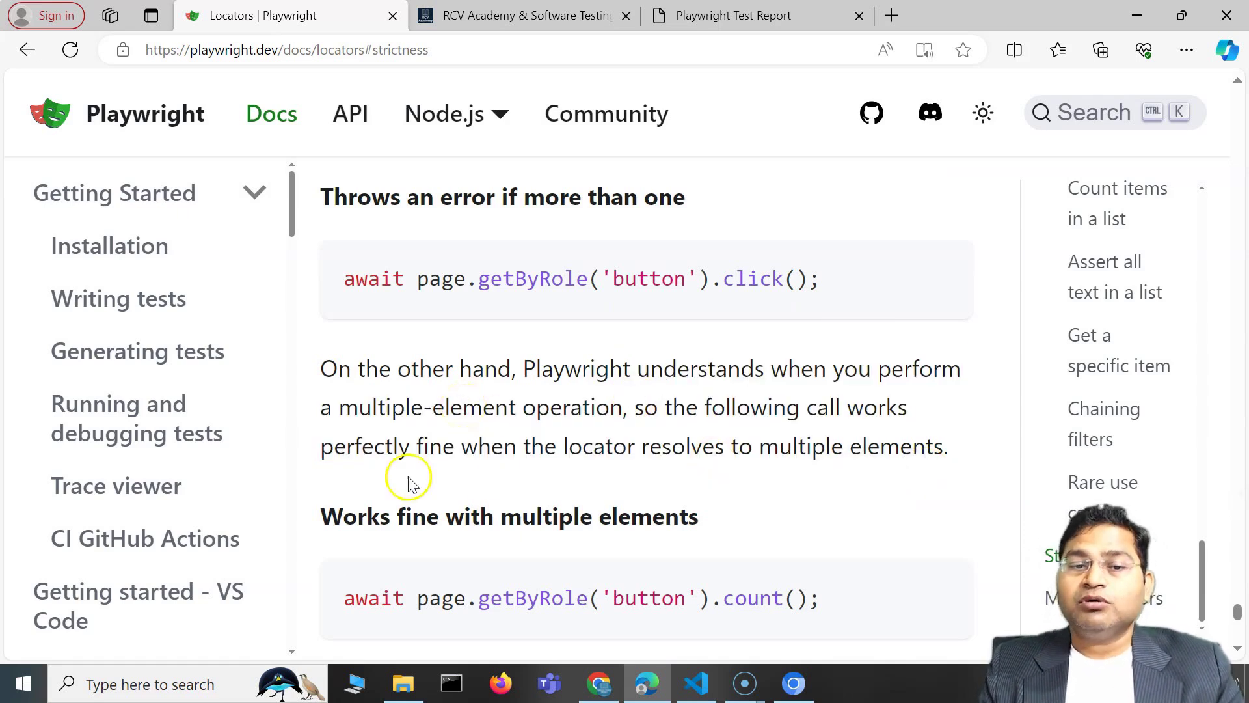
scroll(412, 482, "down", 1)
left_click_drag(430, 510, 711, 510)
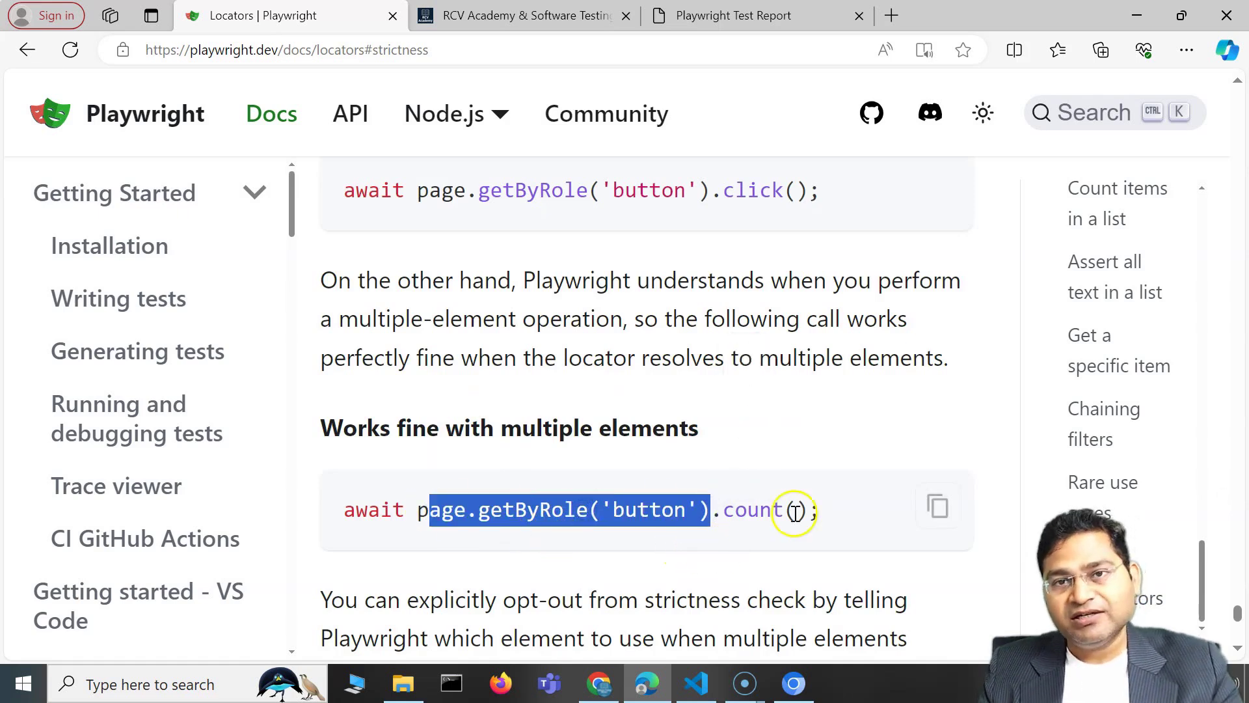
left_click(776, 513)
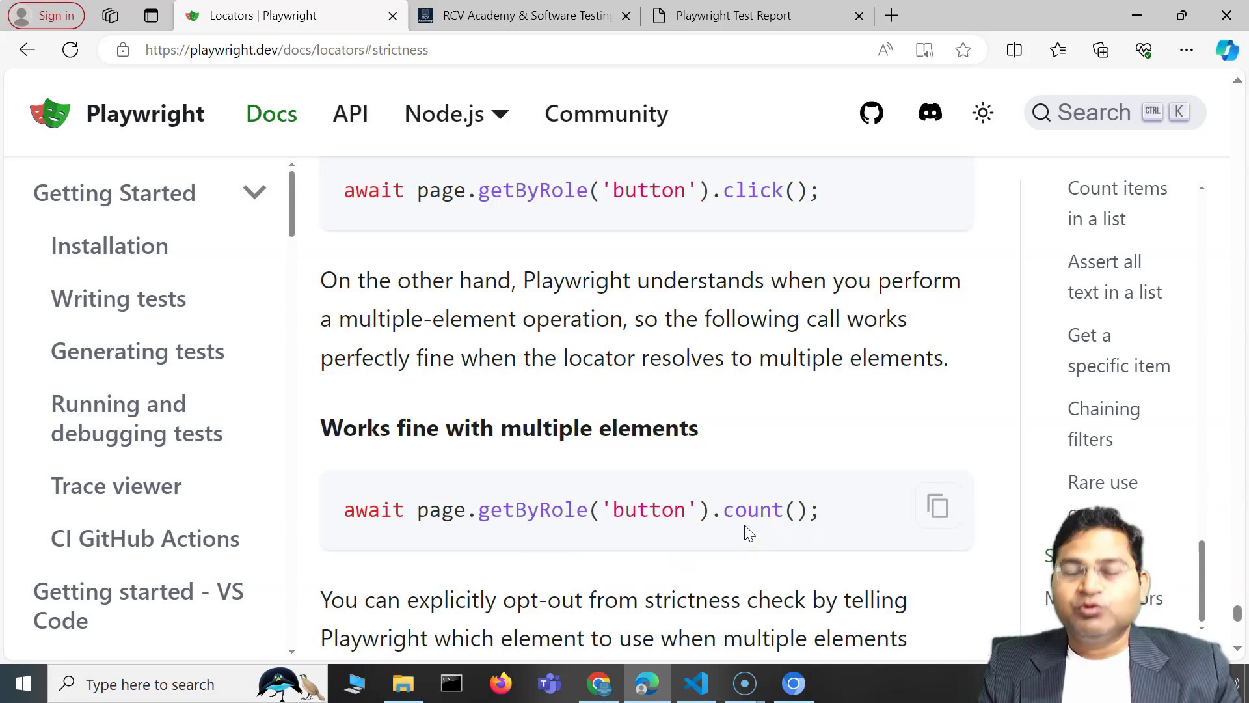
left_click(748, 532)
scroll(678, 354, "up", 1)
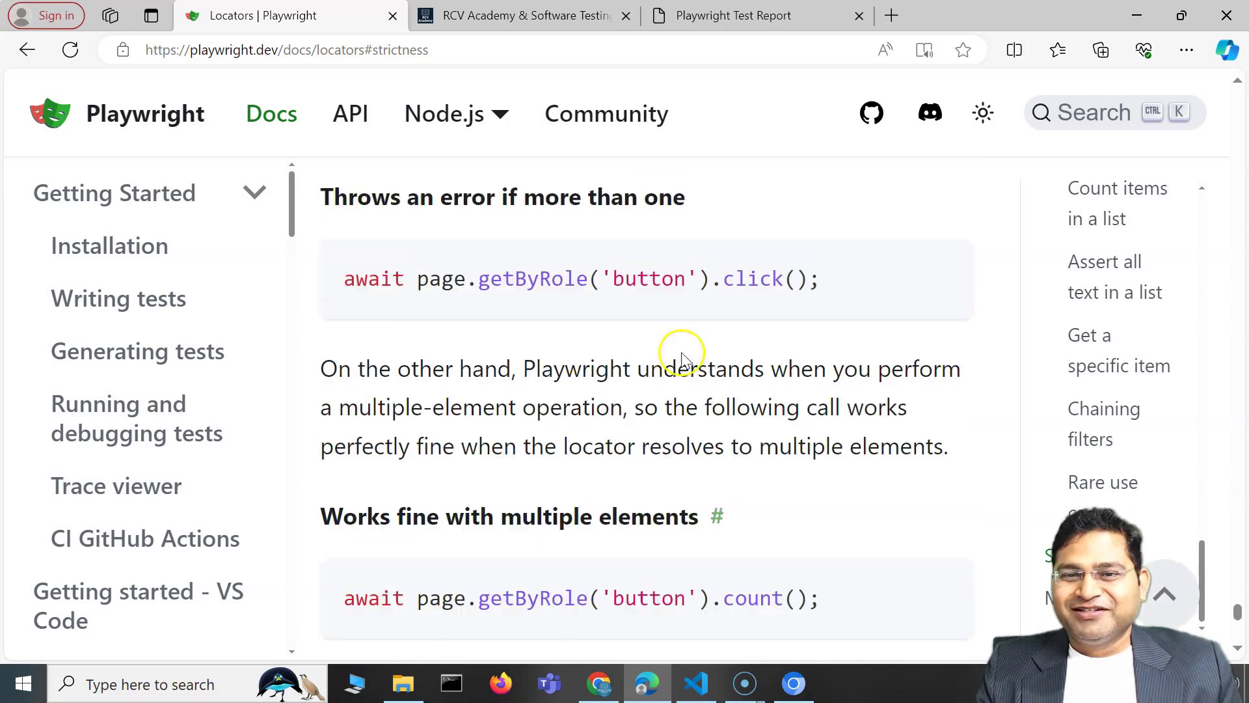
scroll(702, 438, "up", 1)
scroll(703, 459, "up", 2)
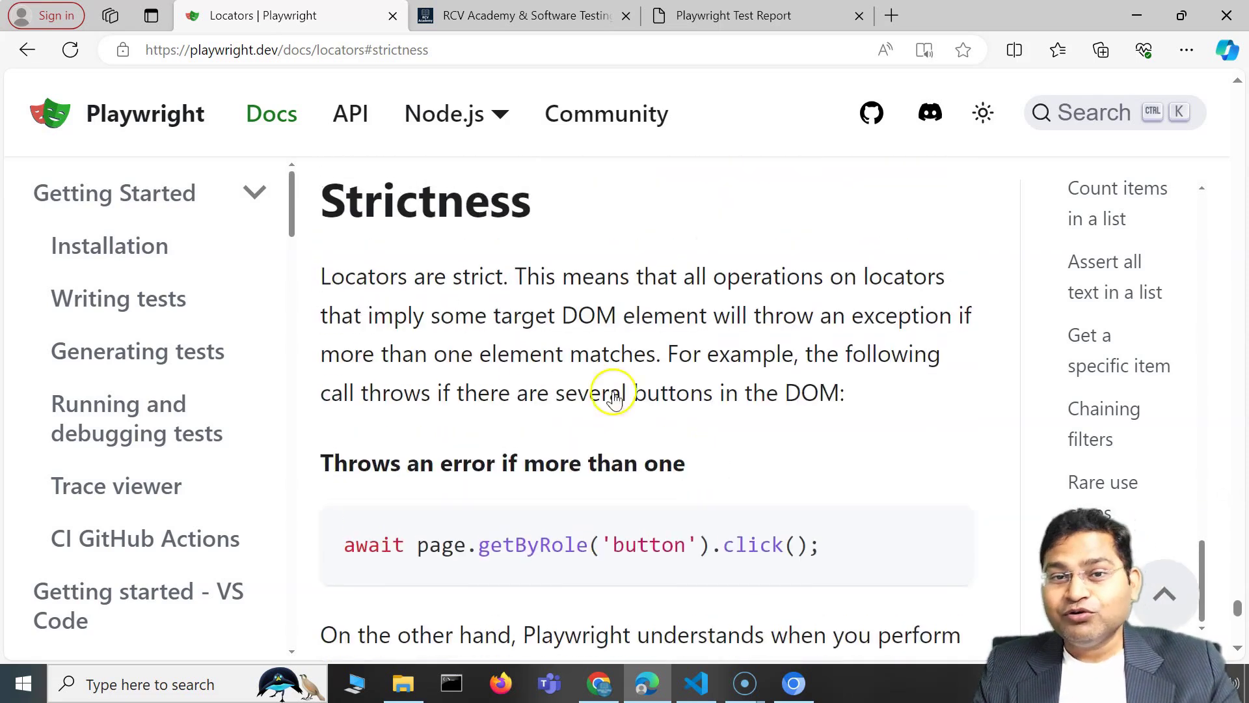
mouse_move(563, 276)
left_mouse_down()
mouse_move(595, 391)
mouse_move(621, 399)
left_mouse_up()
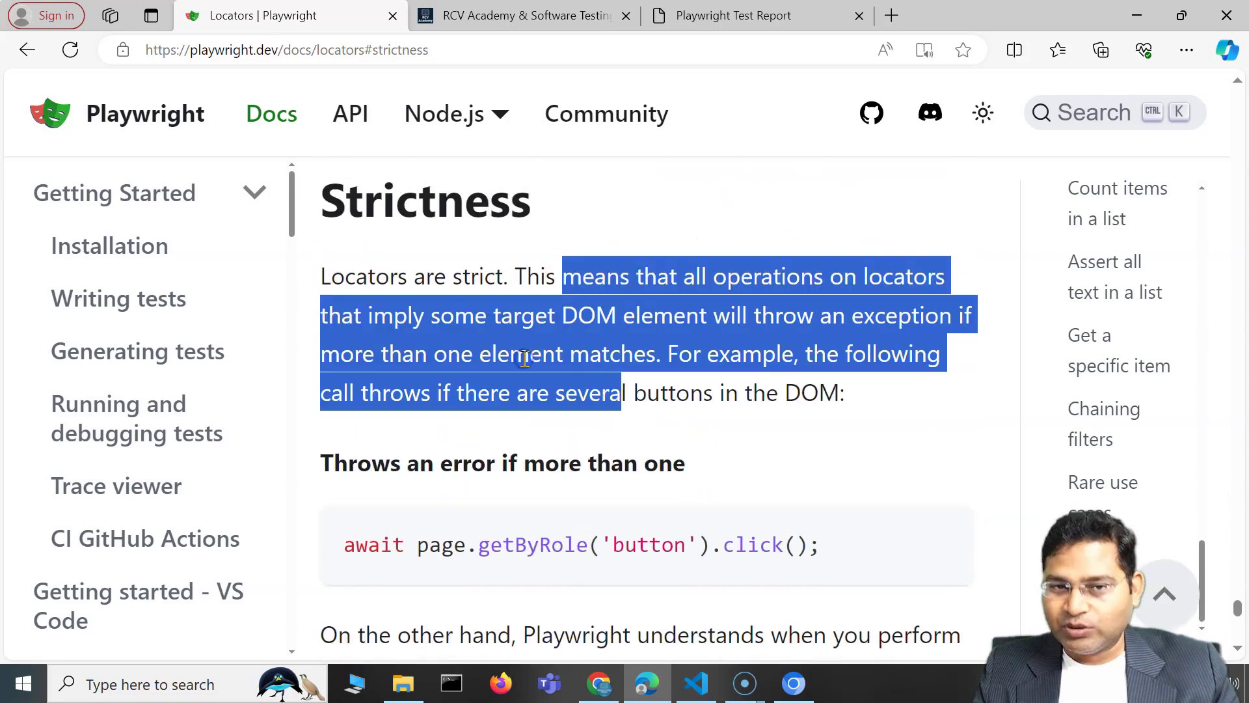
left_click(590, 289)
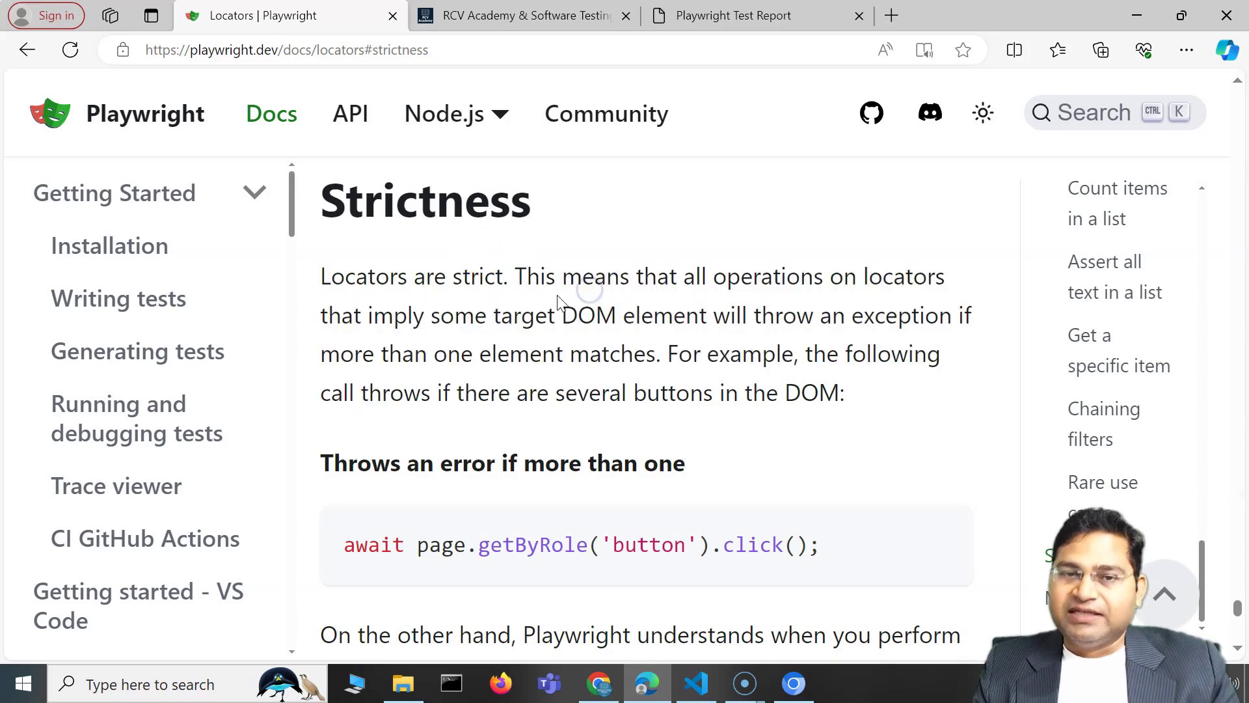
left_click_drag(456, 201, 529, 206)
left_click(502, 327)
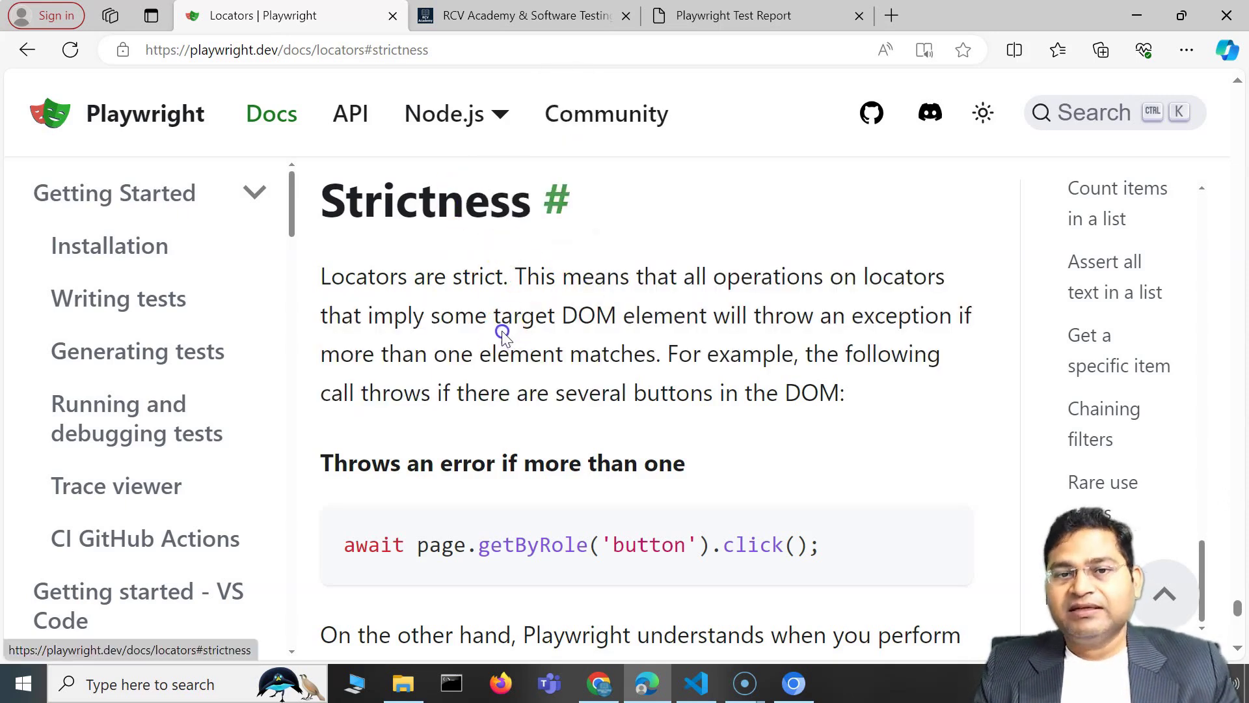
scroll(530, 391, "down", 2)
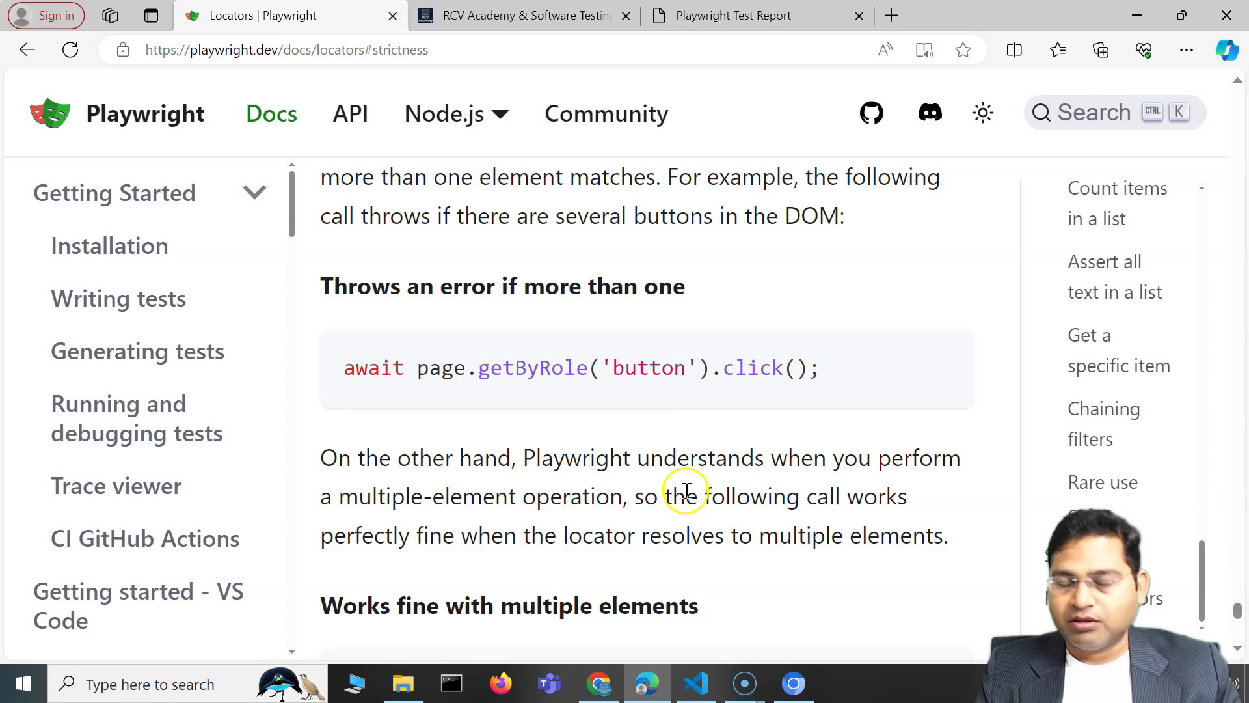
scroll(683, 494, "down", 2)
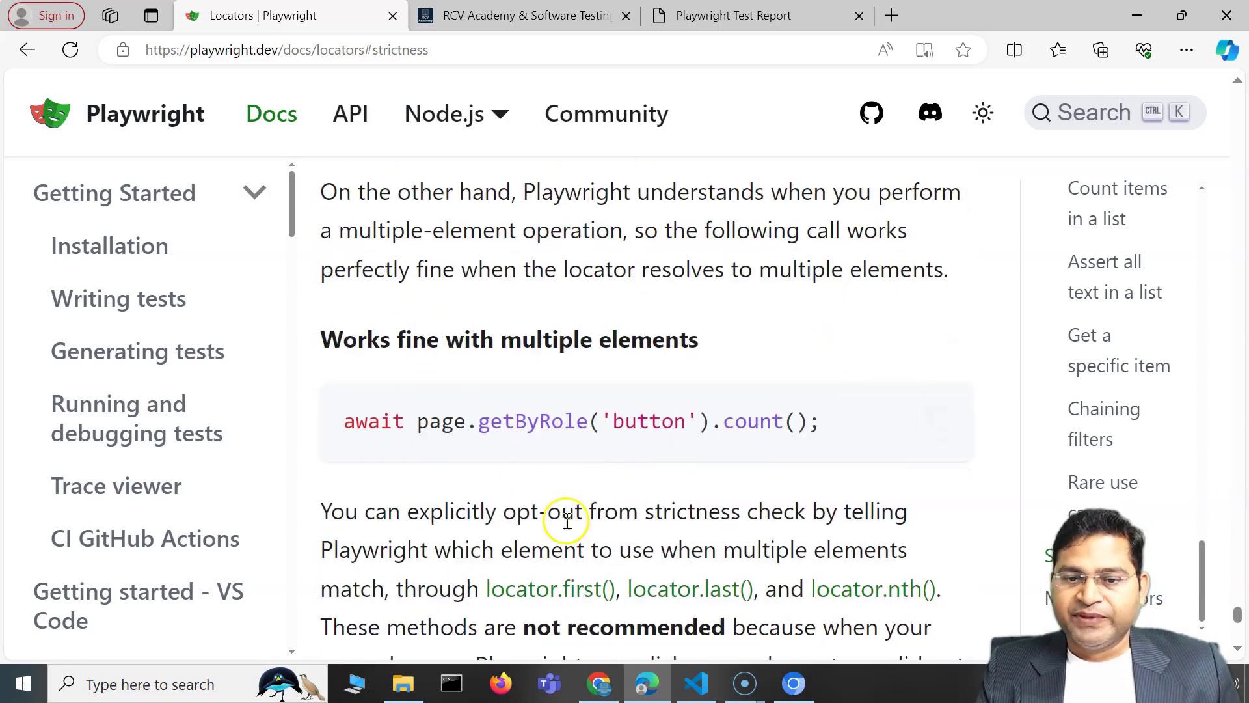
scroll(547, 527, "up", 1)
scroll(532, 537, "up", 3)
left_click_drag(602, 545, 709, 544)
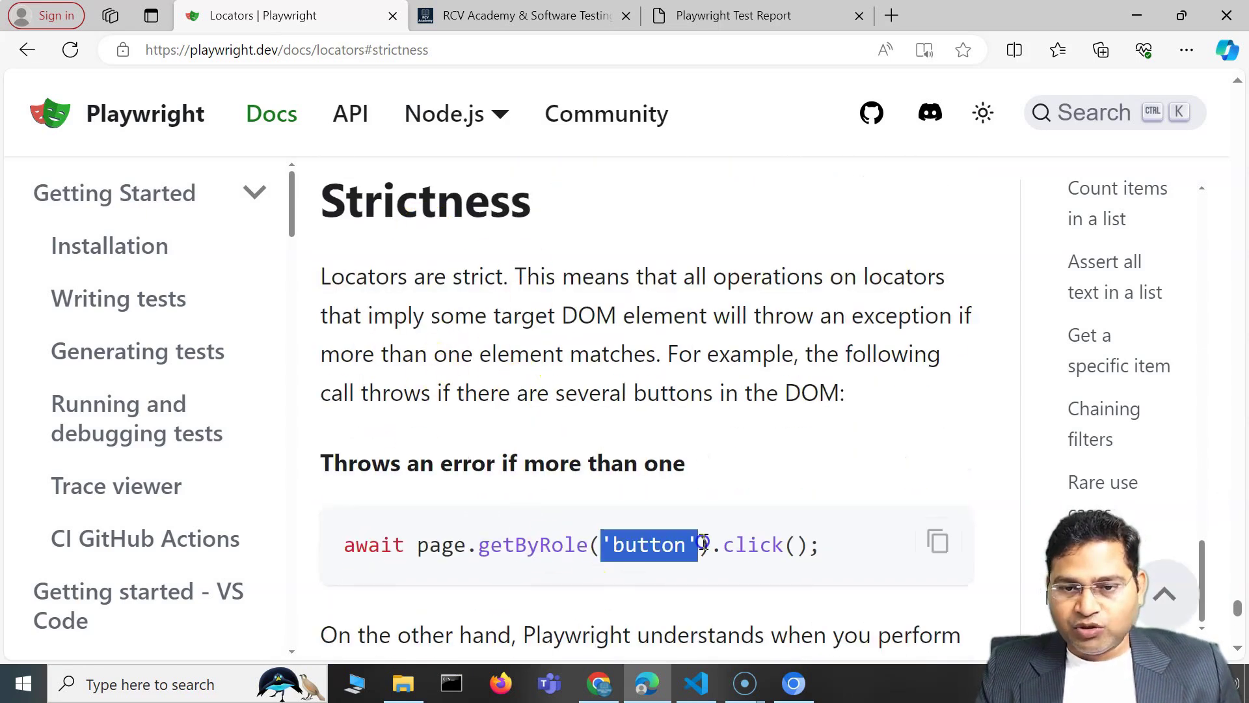
left_click(647, 543)
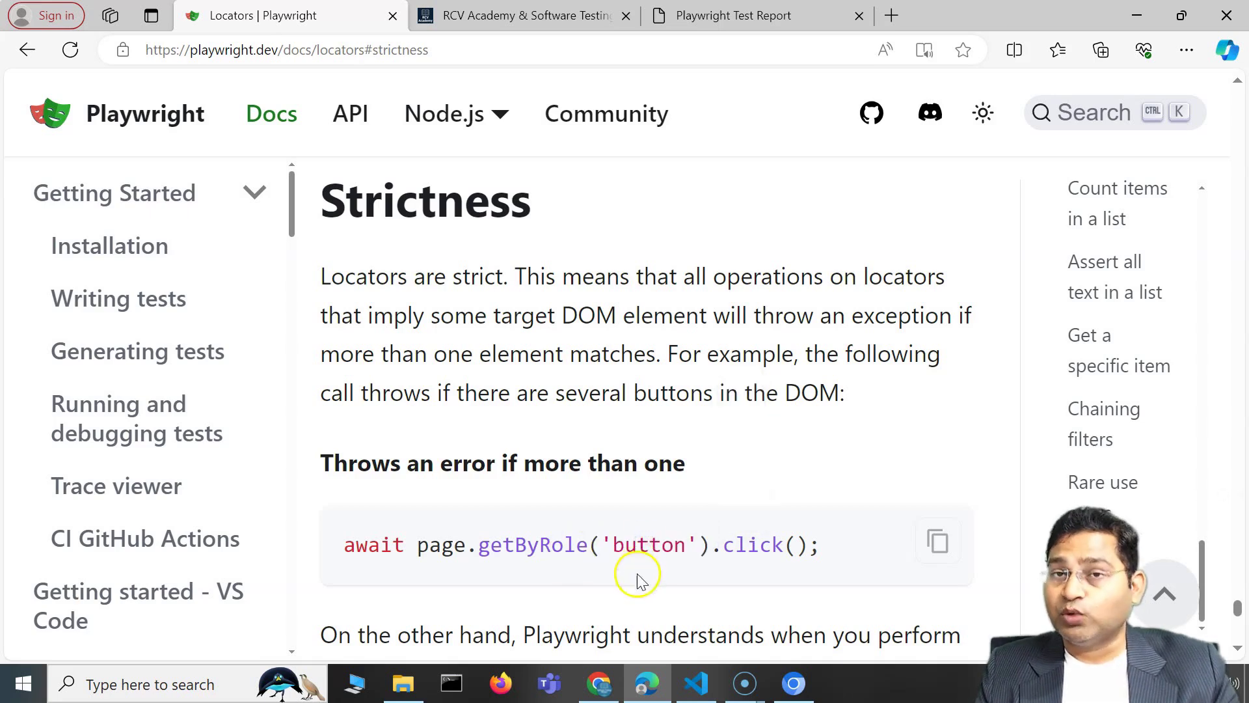
scroll(638, 576, "down", 3)
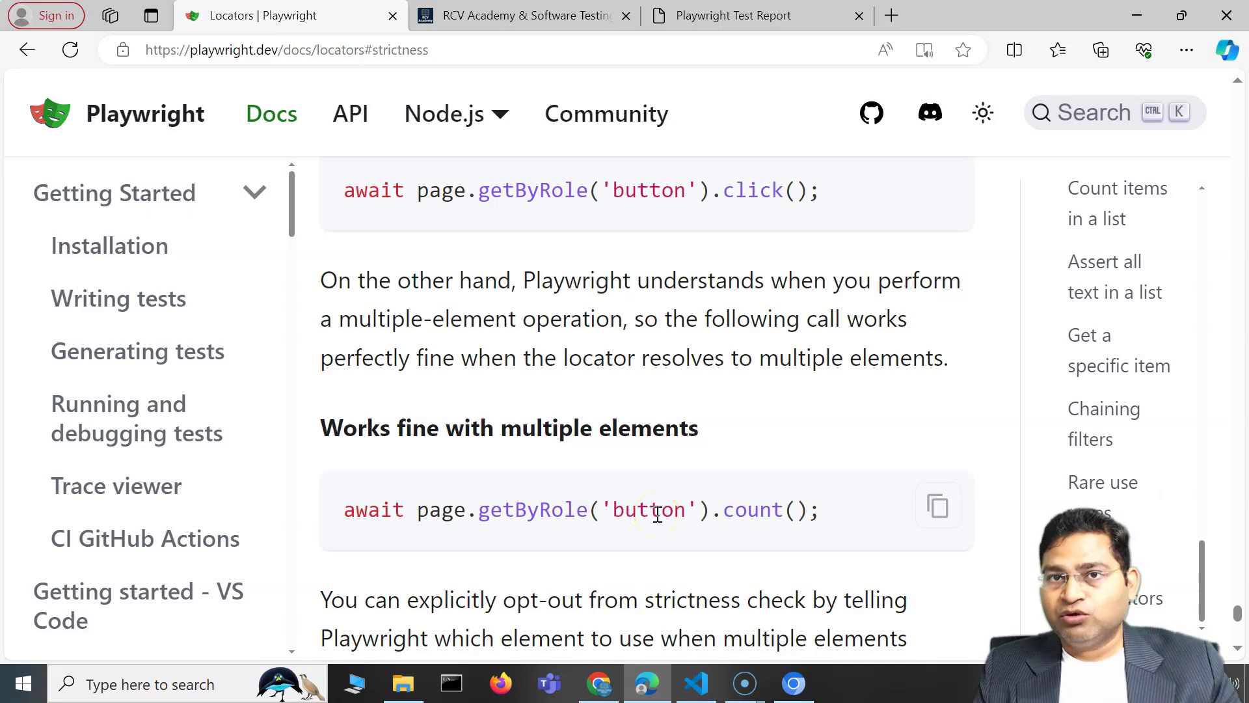
scroll(689, 385, "up", 2)
left_click_drag(614, 368, 693, 368)
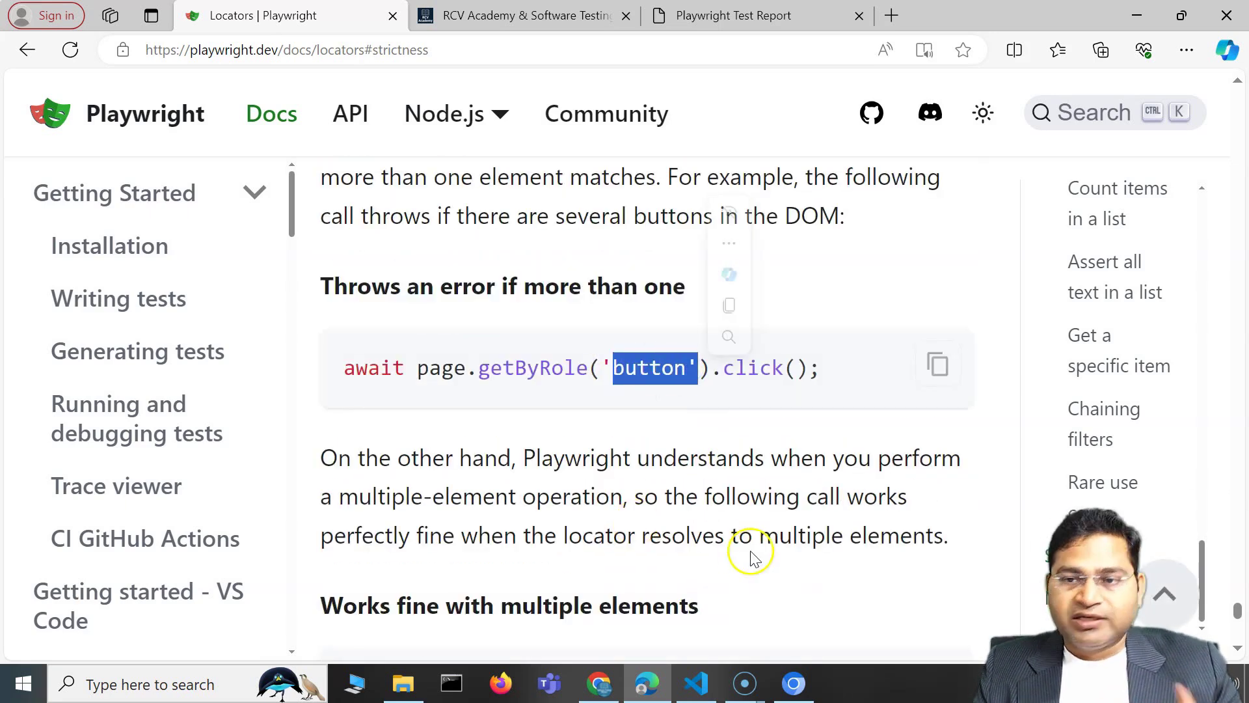
scroll(750, 555, "down", 2)
scroll(750, 555, "down", 2)
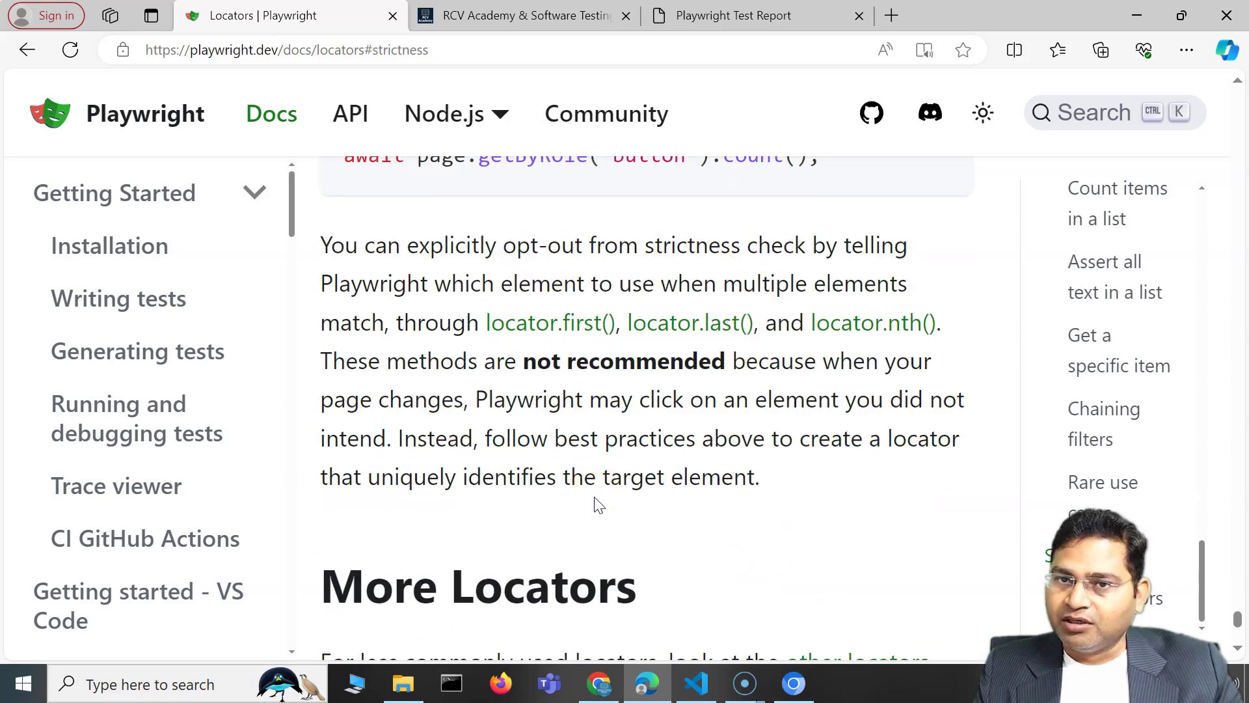
scroll(598, 502, "up", 1)
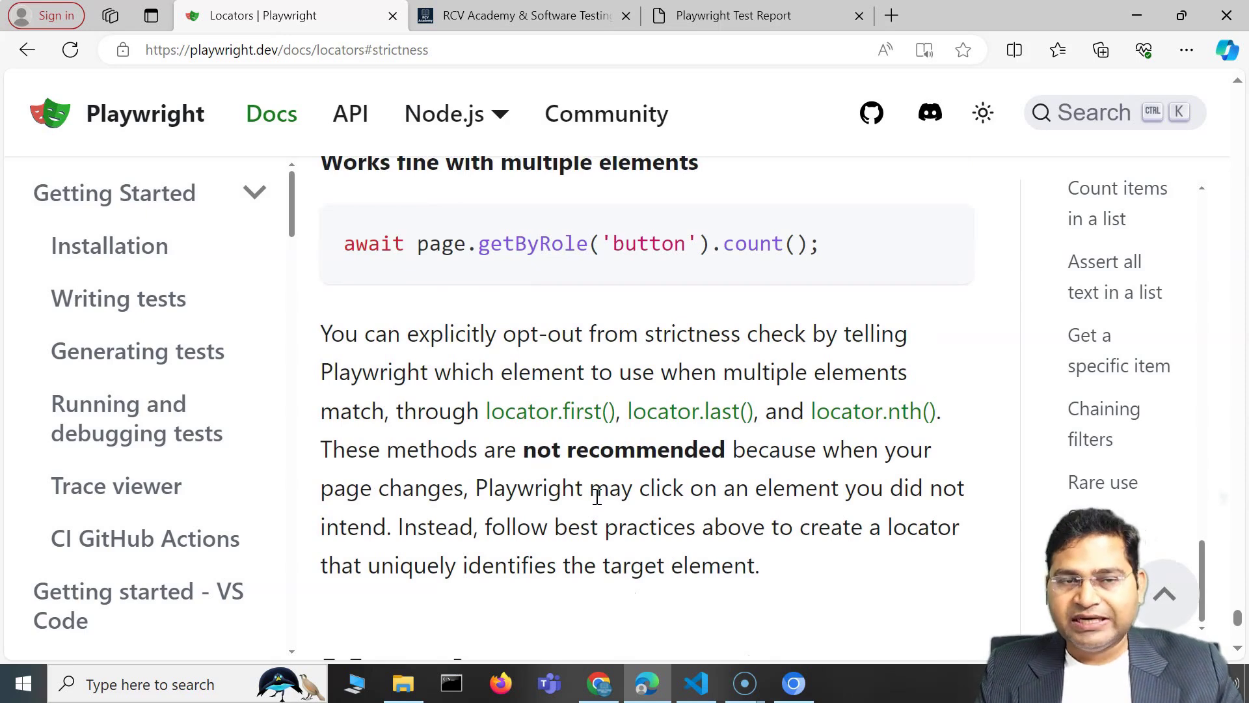
scroll(598, 497, "up", 2)
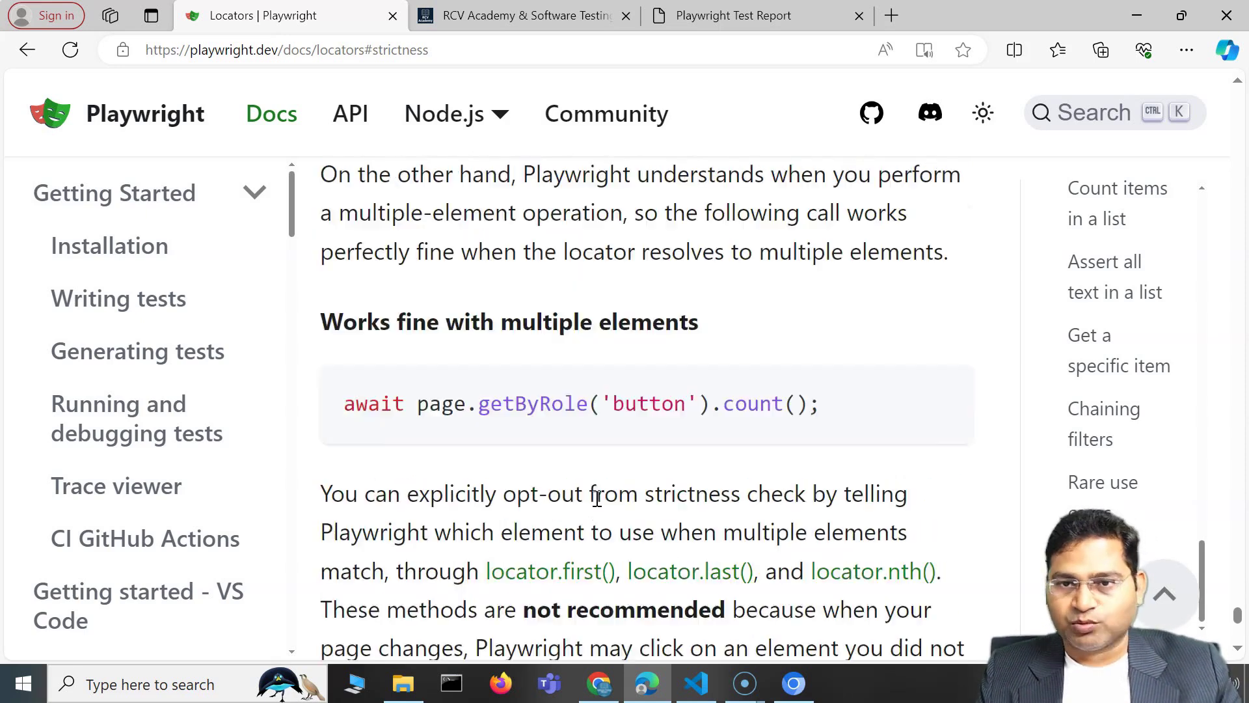
scroll(599, 498, "up", 2)
scroll(598, 498, "up", 1)
left_click(724, 432)
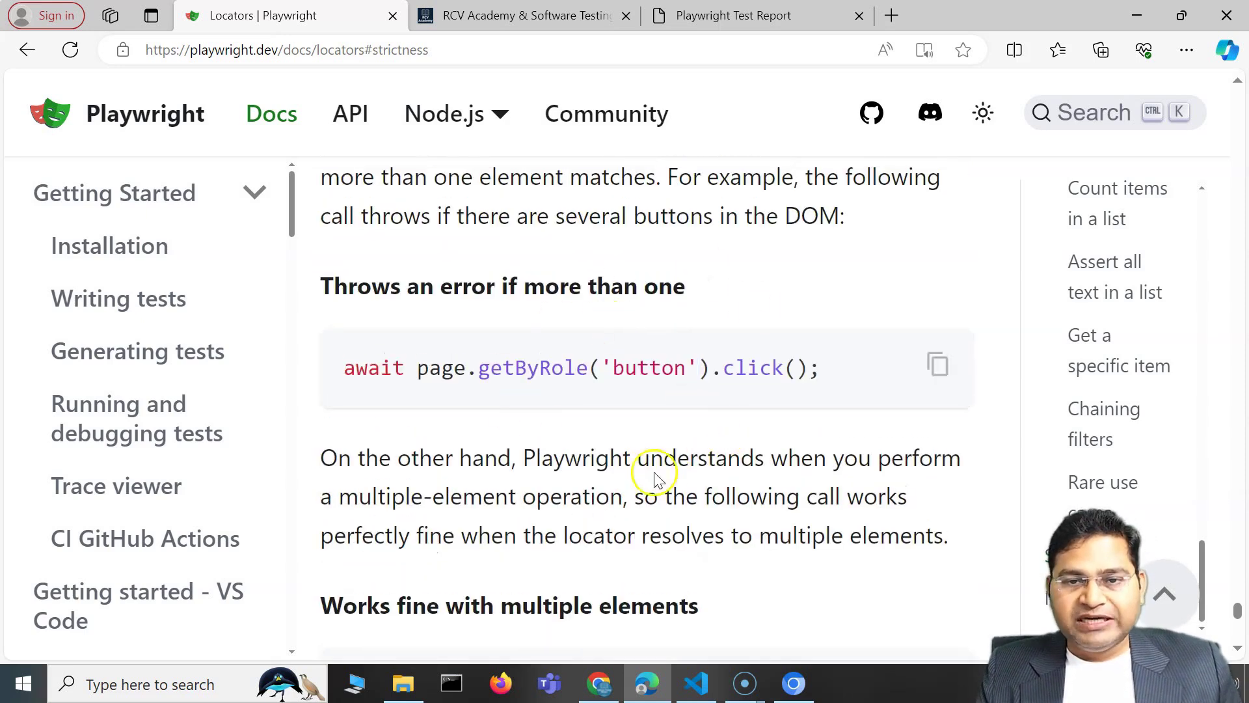